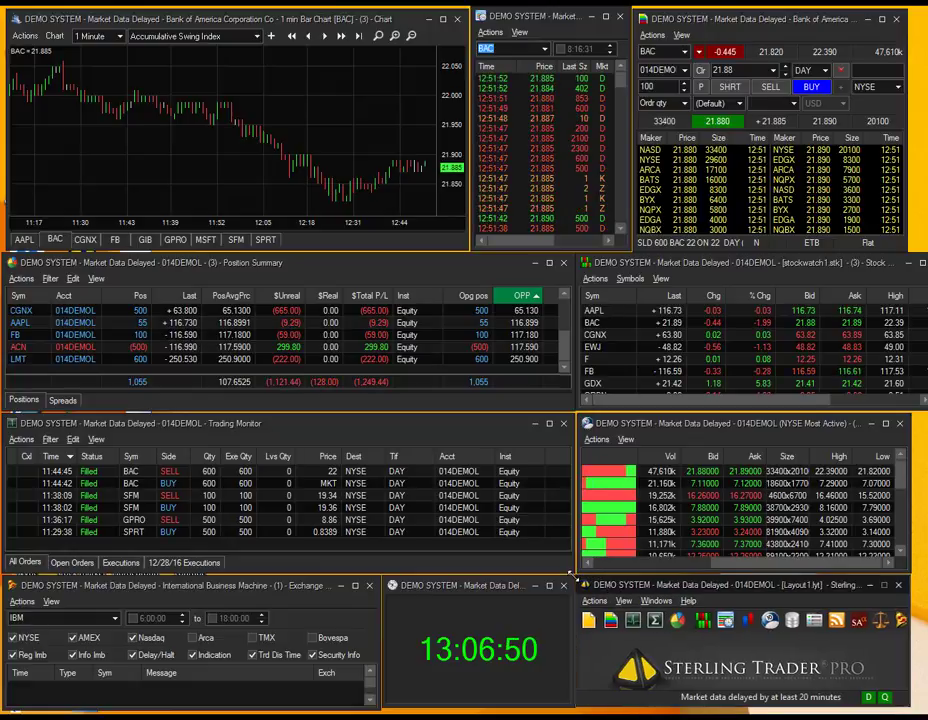
Enlarge the main application window and open a blank Level II order entry window over the middle of the layout
drag(573, 574, 408, 509)
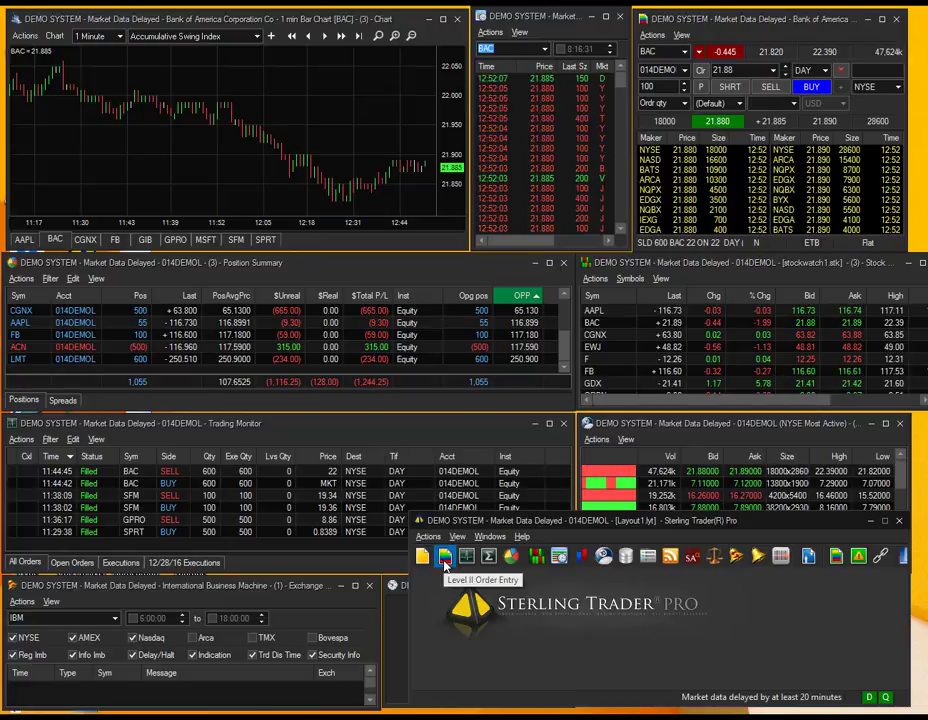
click(445, 562)
drag(322, 120, 522, 271)
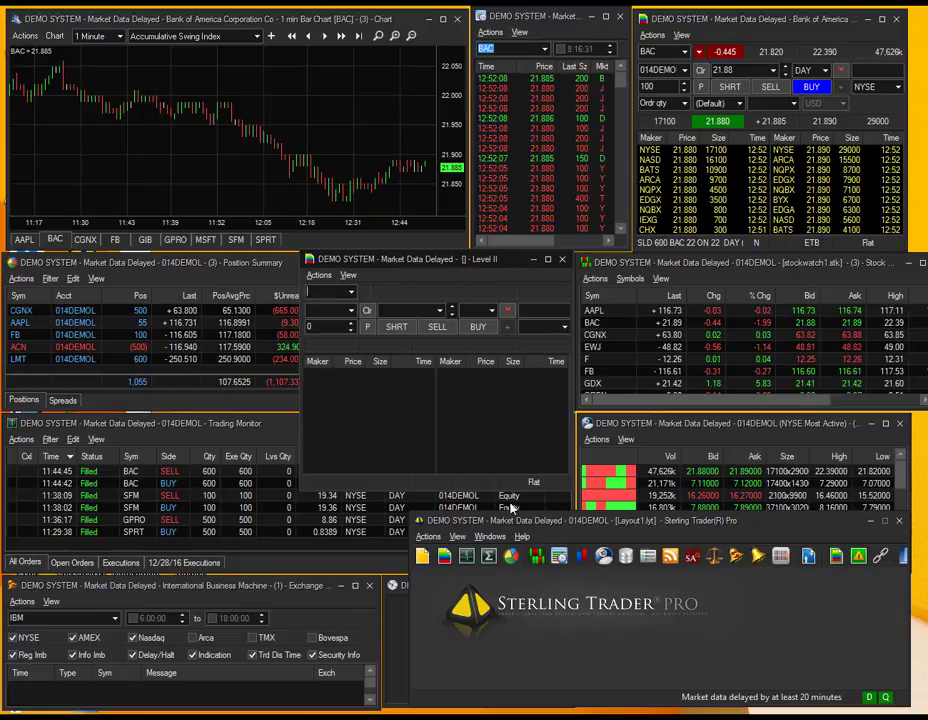
Replace the existing Stock Watch window with a newly opened one in the same spot, and close the blank Level II window
click(536, 560)
drag(402, 147, 845, 350)
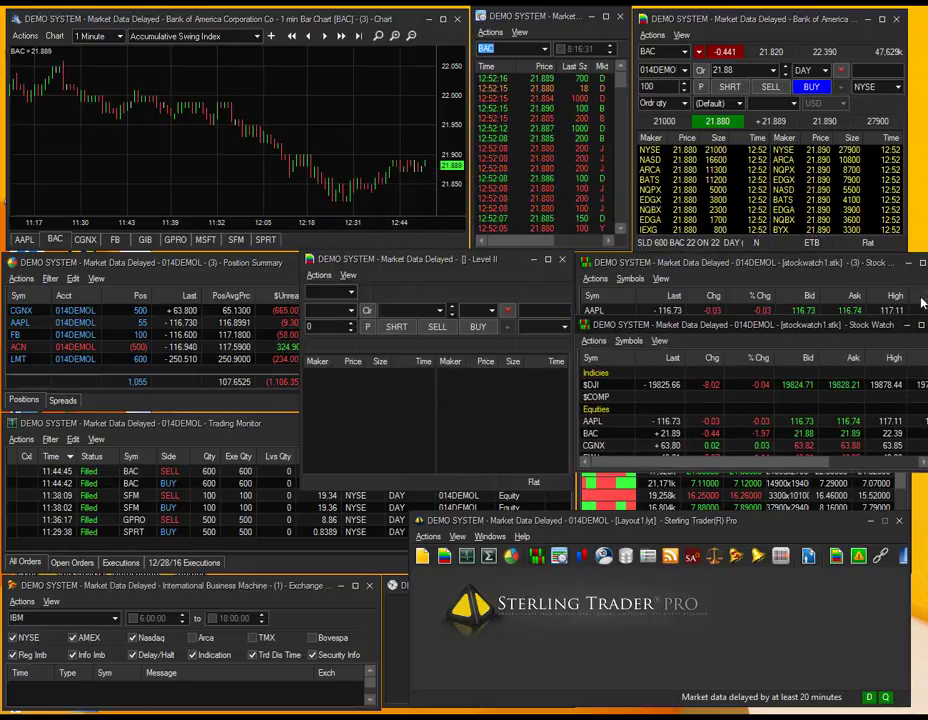
click(922, 262)
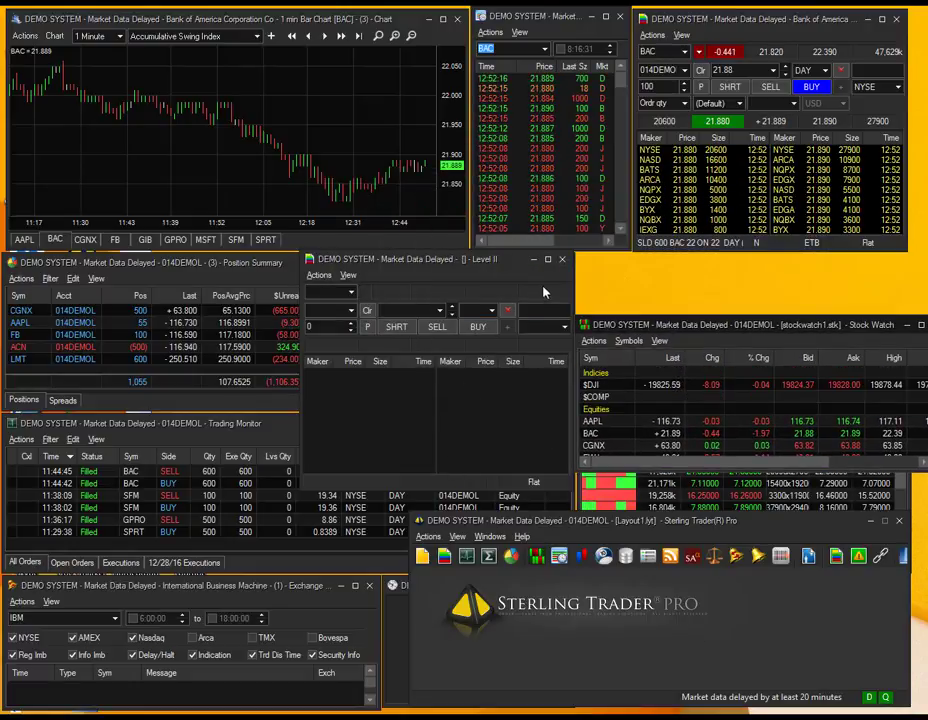
click(562, 259)
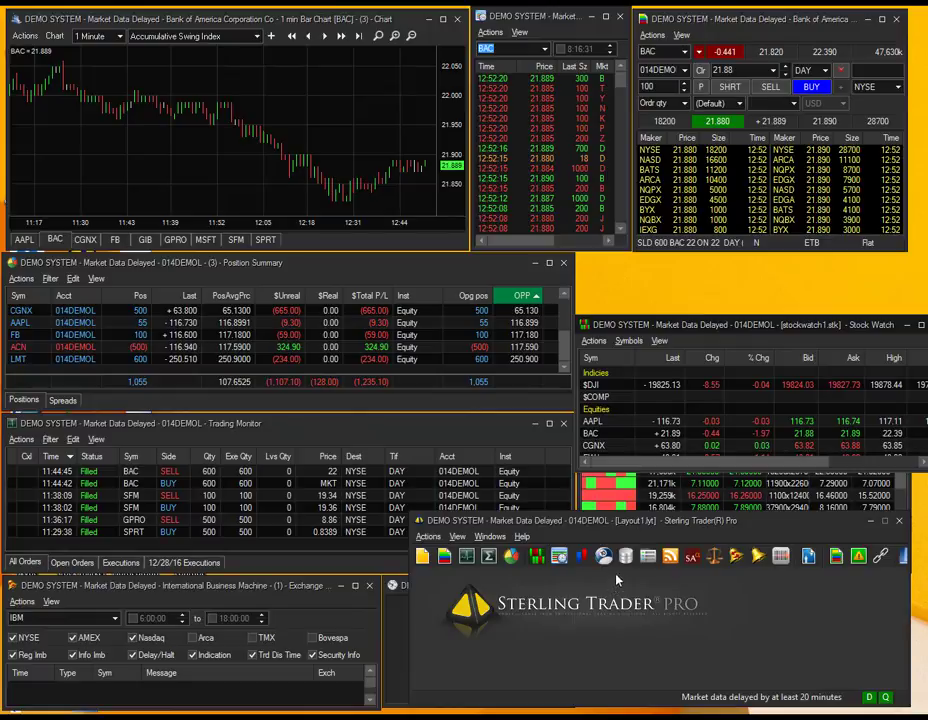
drag(736, 325, 736, 262)
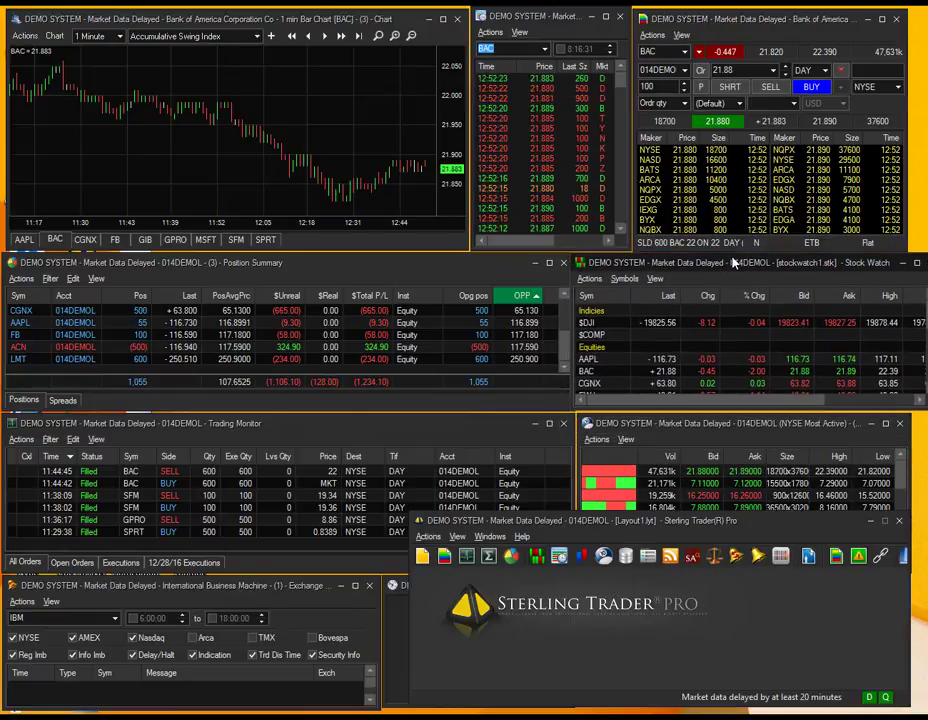
click(490, 537)
click(490, 537)
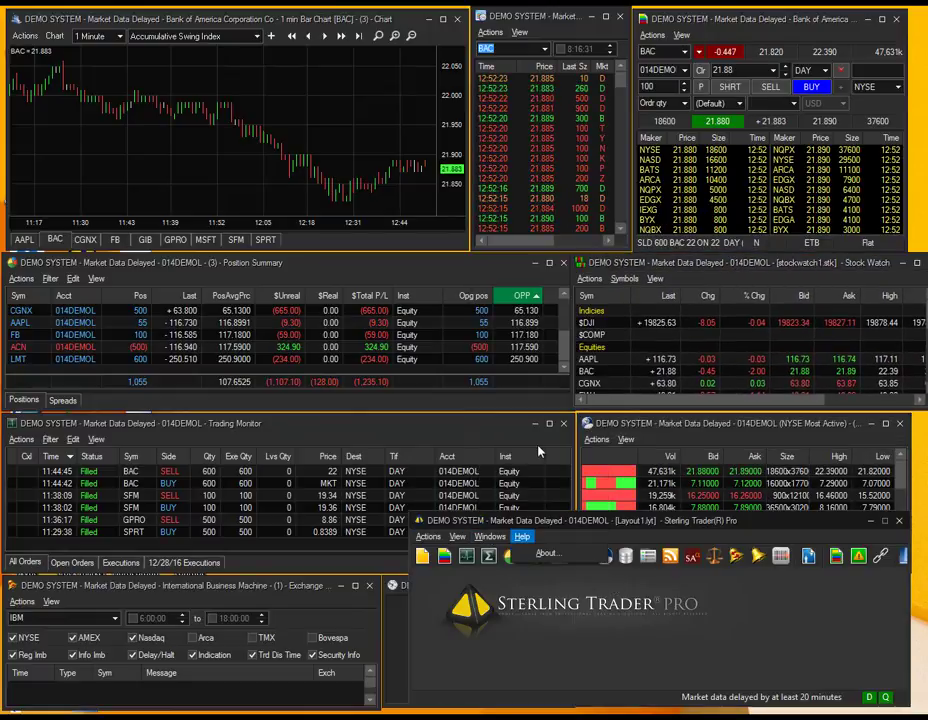
click(492, 537)
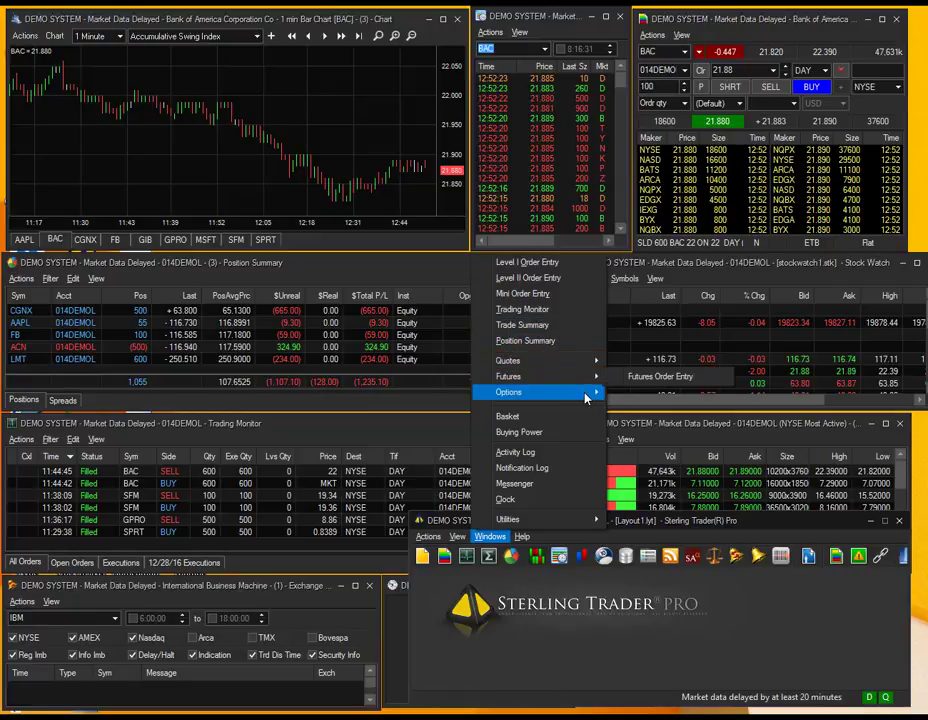
click(608, 608)
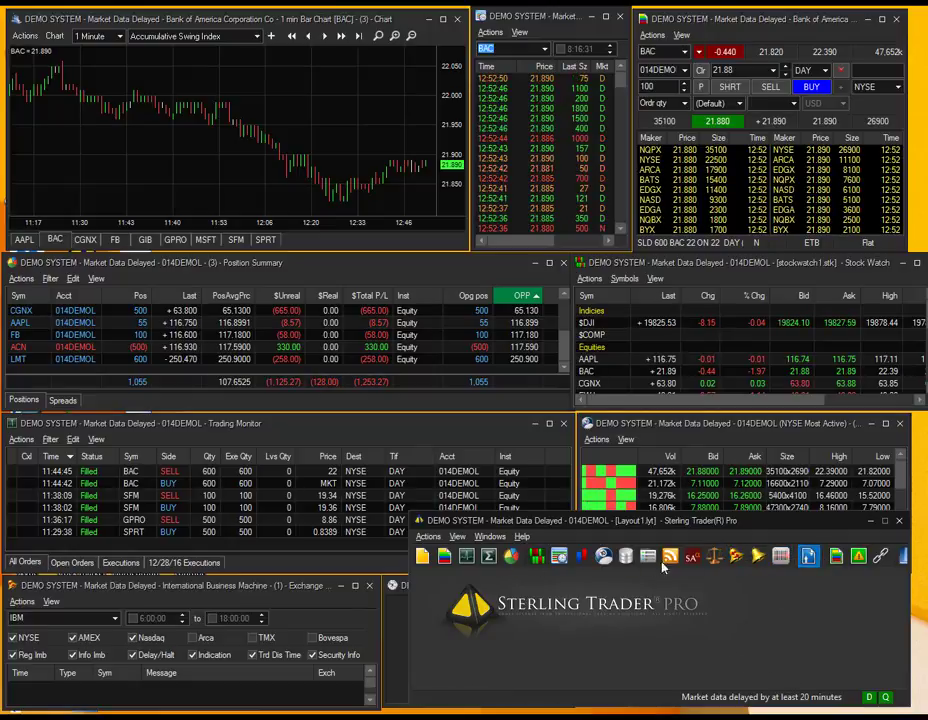
Open the general settings of the trading platform
click(438, 540)
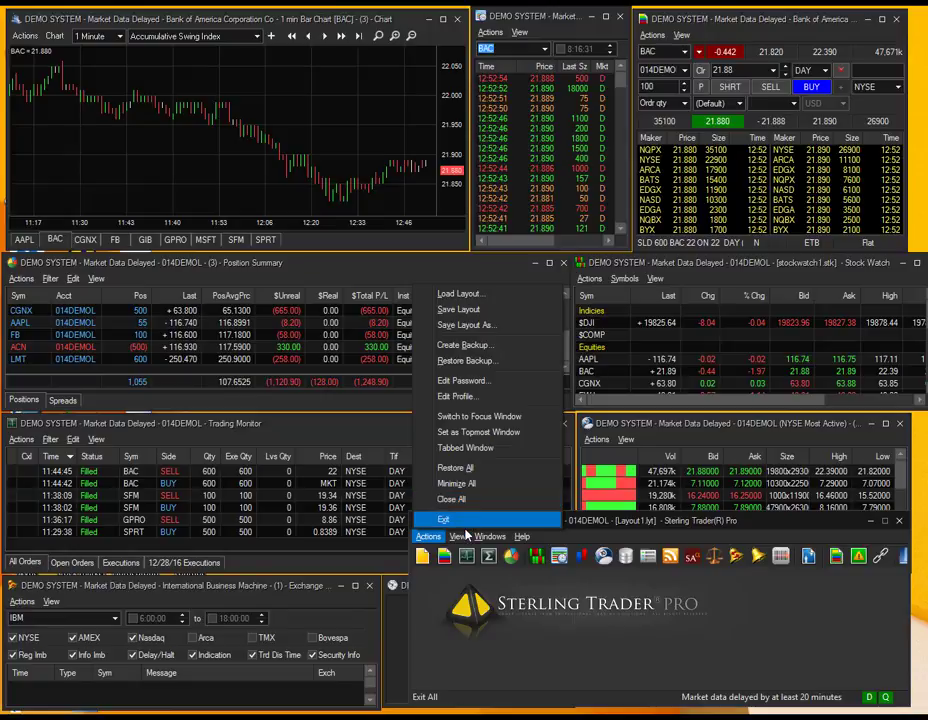
mouse_move(459, 537)
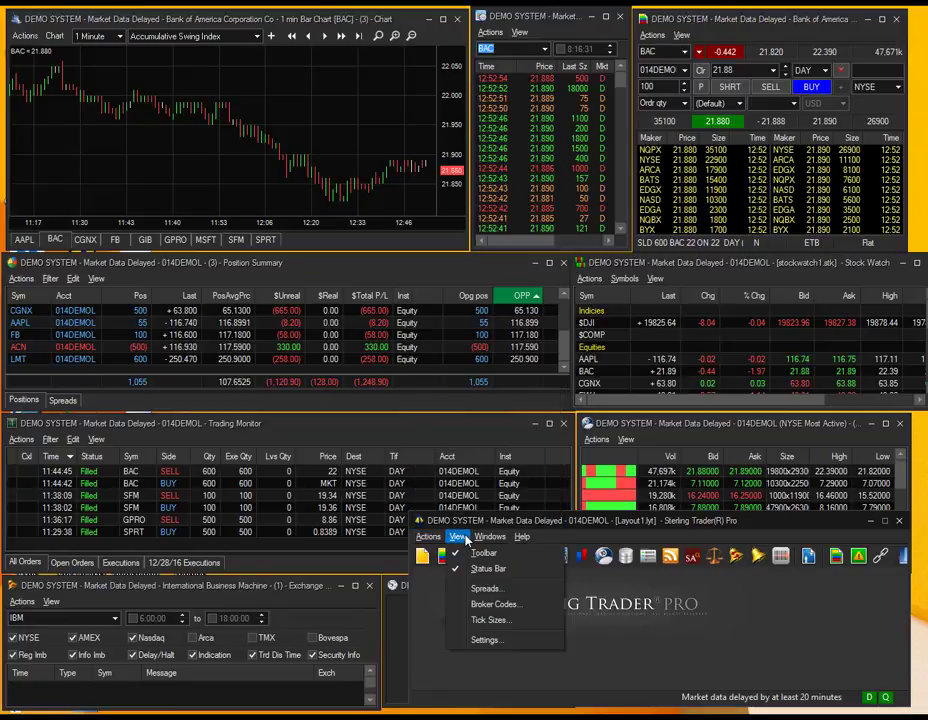
click(496, 640)
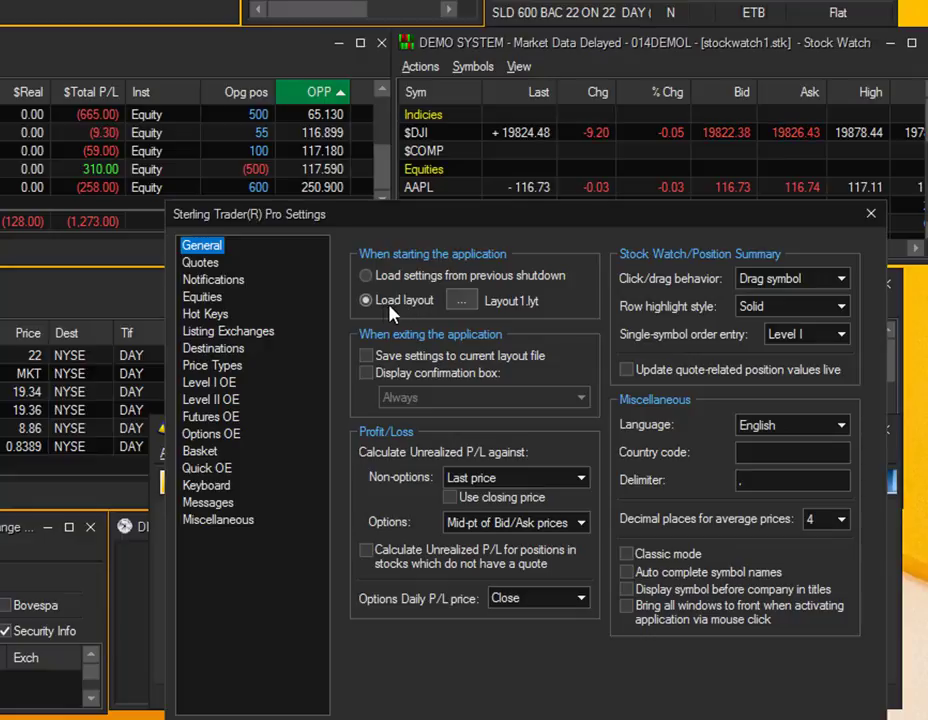
click(460, 303)
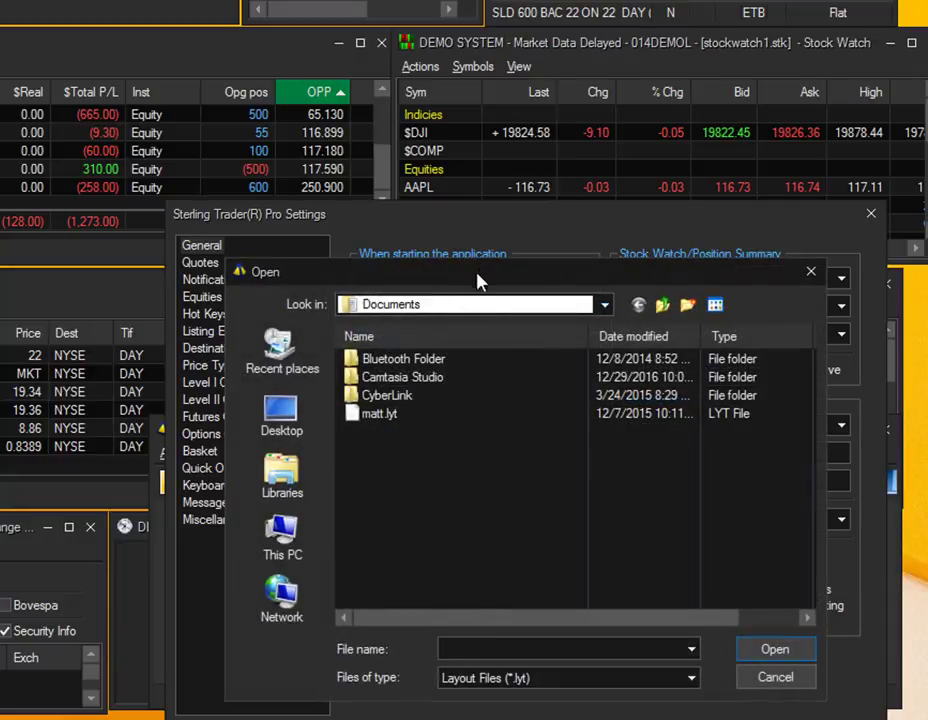
drag(489, 282, 506, 254)
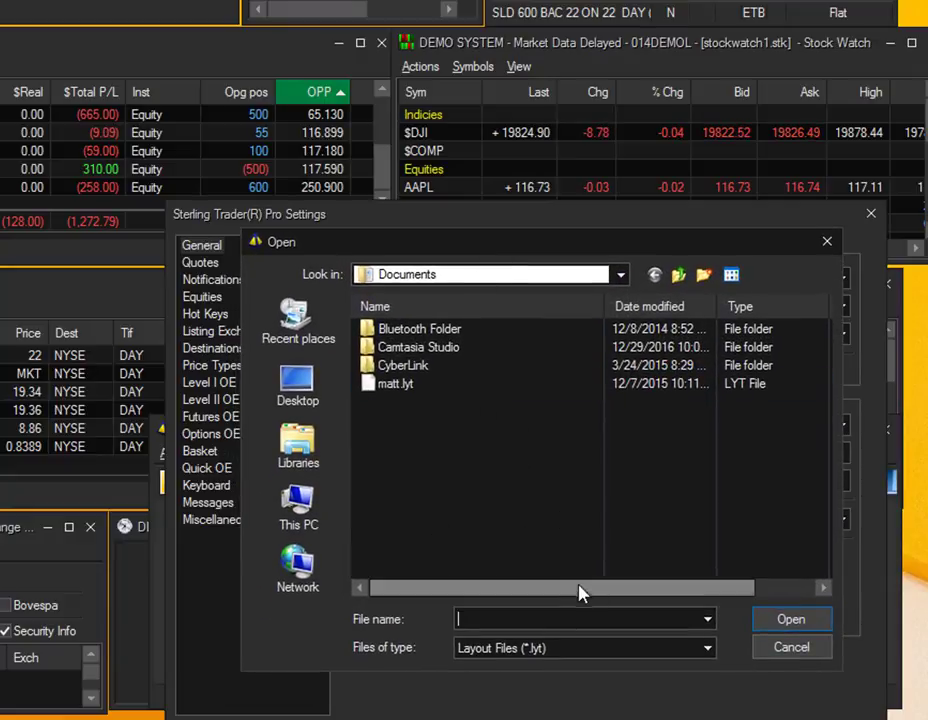
click(826, 242)
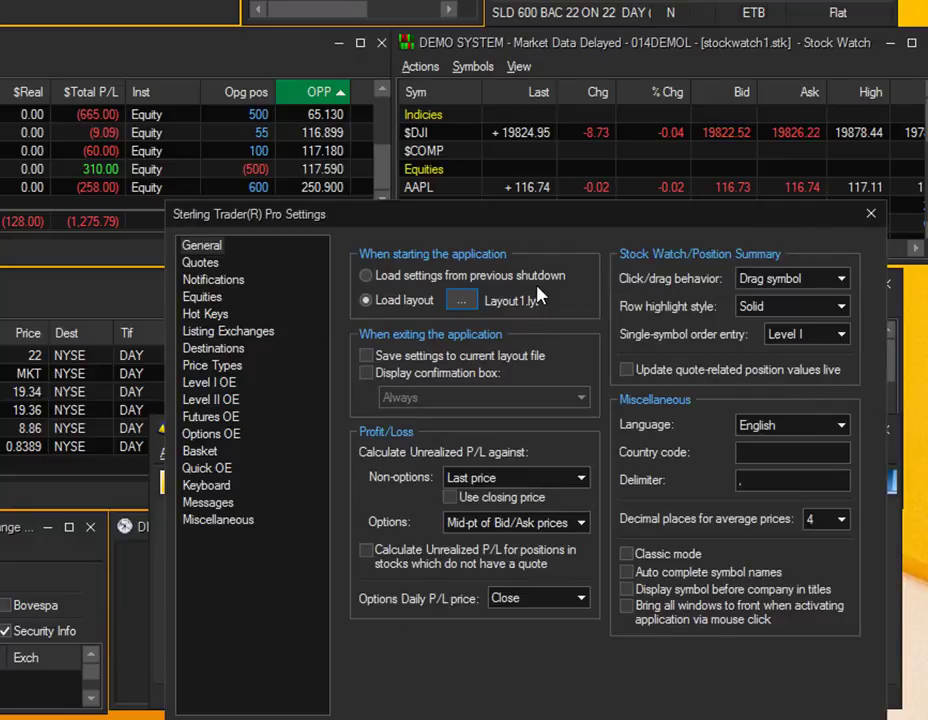
Set the application to load settings from the previous shutdown when it starts
click(367, 277)
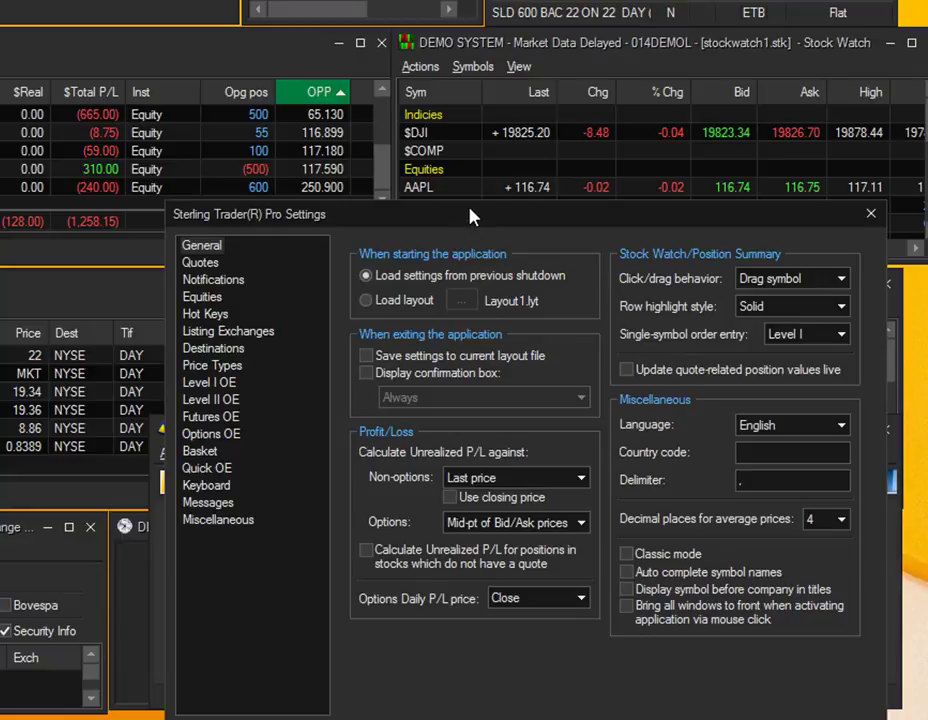
drag(472, 215, 483, 183)
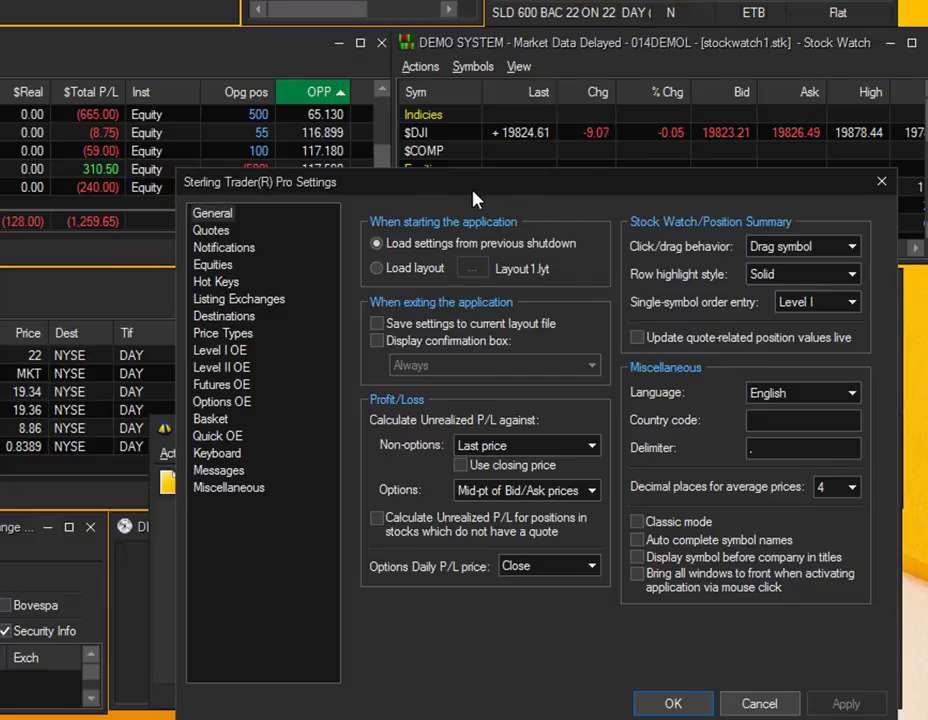
In the Equities settings, set flat positions to open Long and use the Ask as the default buying price
click(236, 264)
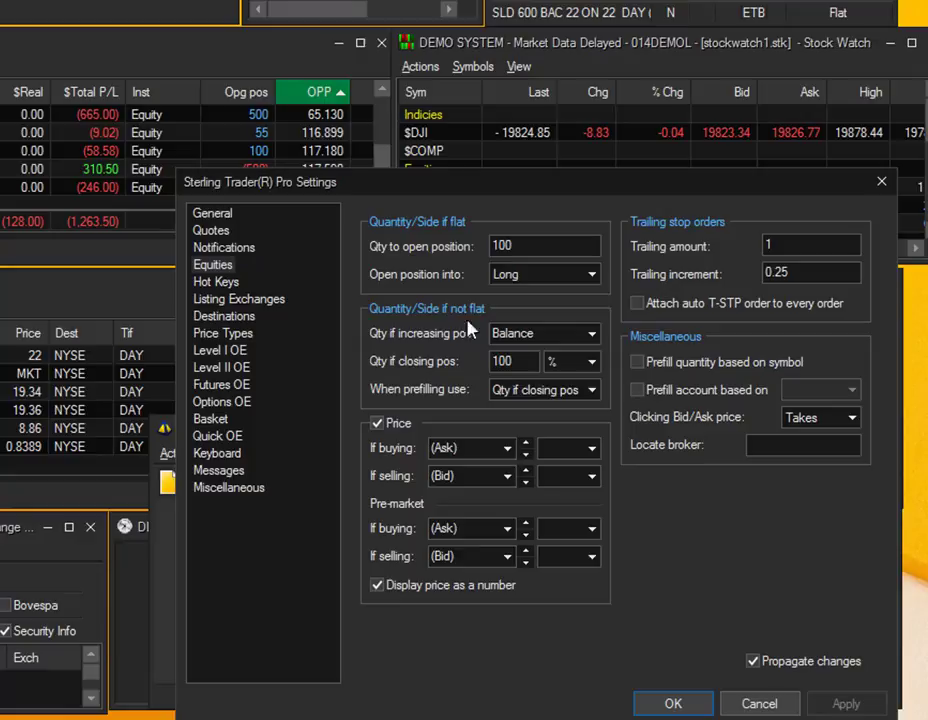
click(557, 275)
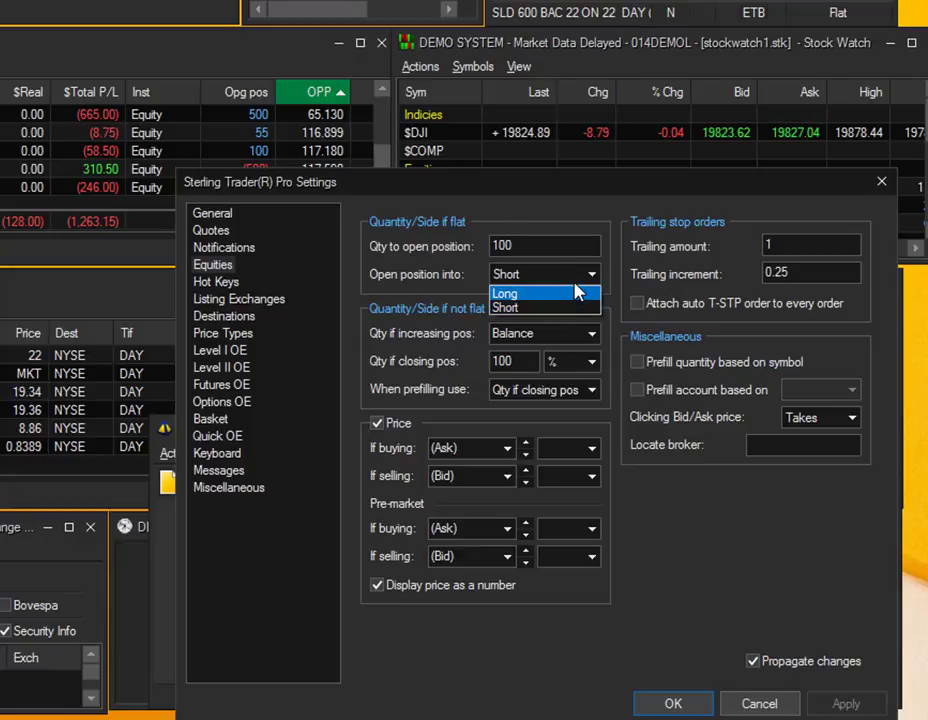
click(565, 291)
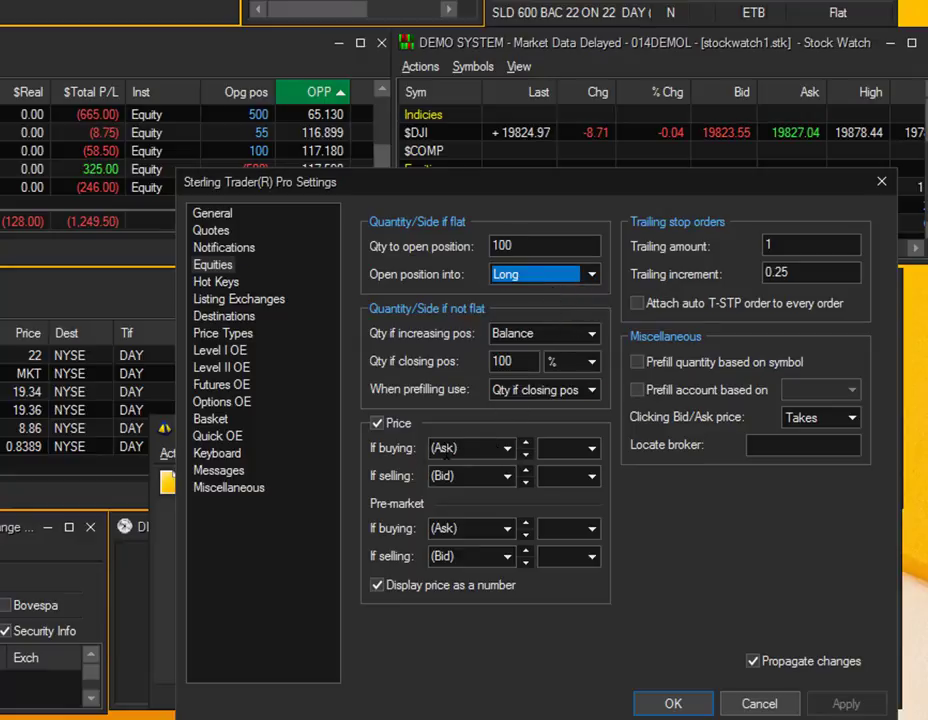
click(497, 448)
click(499, 448)
click(500, 455)
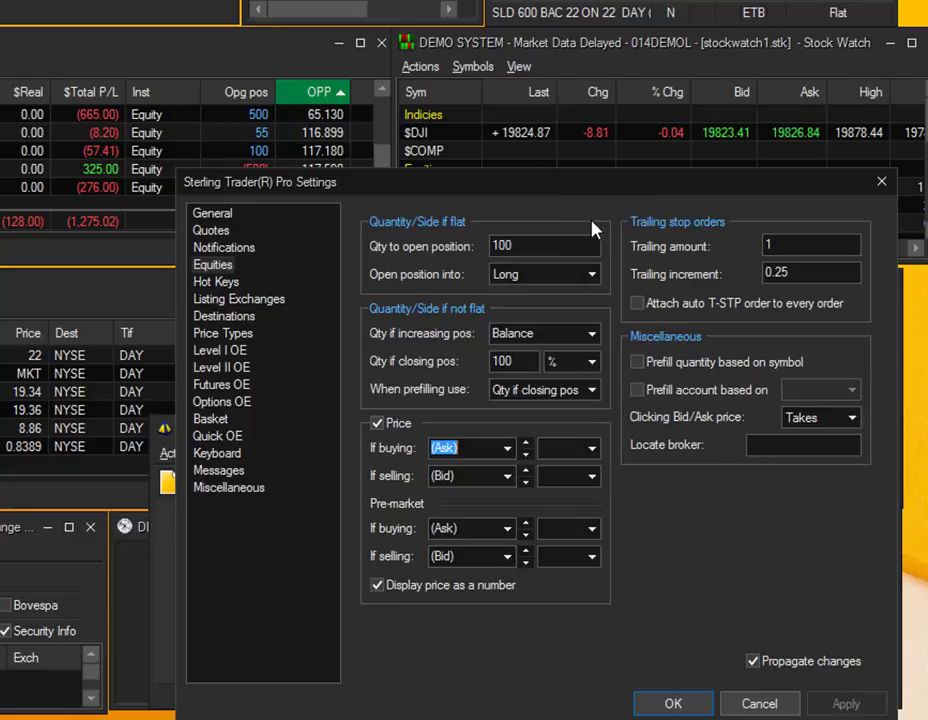
click(212, 264)
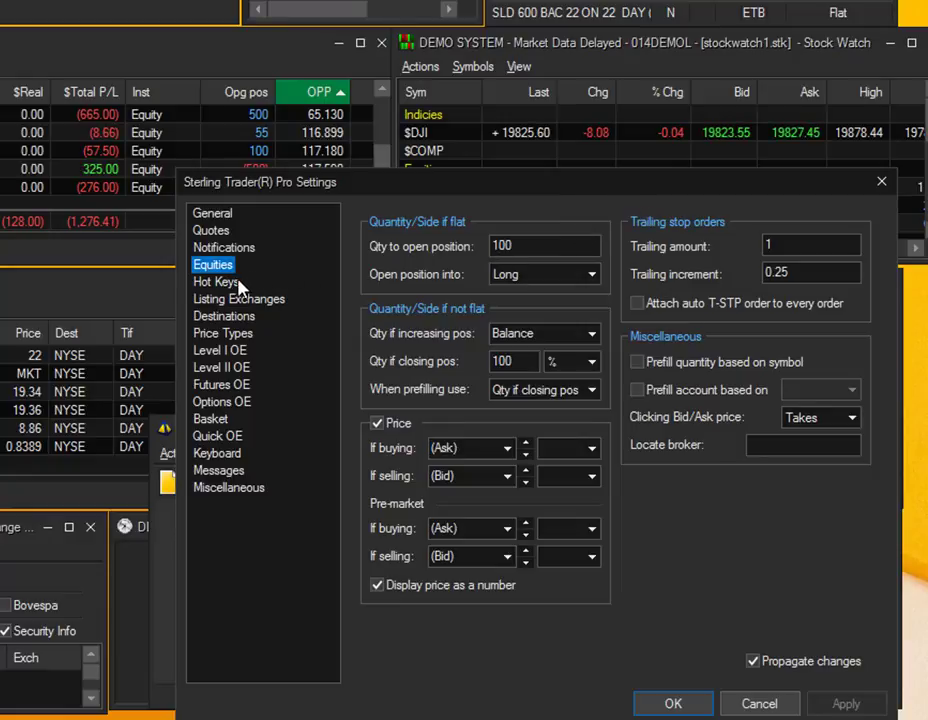
Enable hot keys and review the assigned entries, including the Ctrl + B buy order and the Cvr All Short action
click(236, 284)
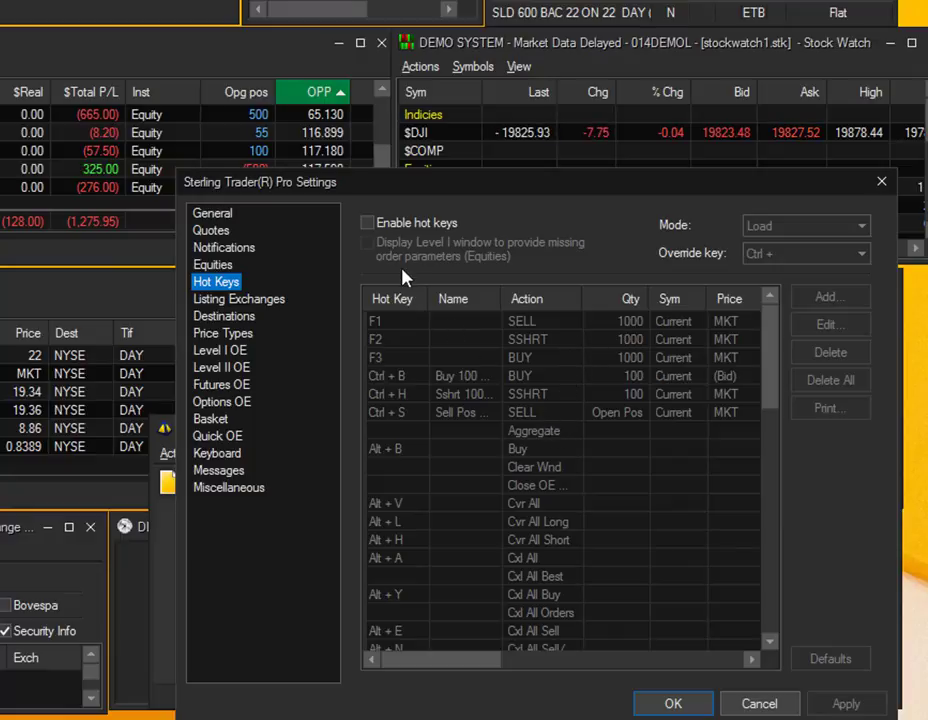
click(367, 223)
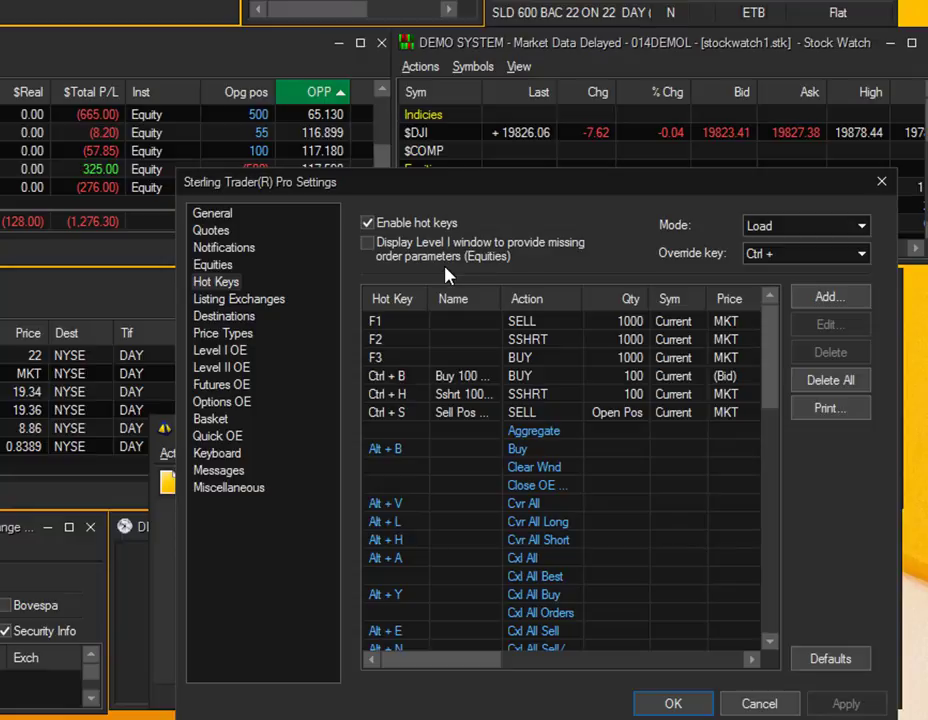
click(534, 324)
click(533, 341)
click(533, 358)
click(533, 376)
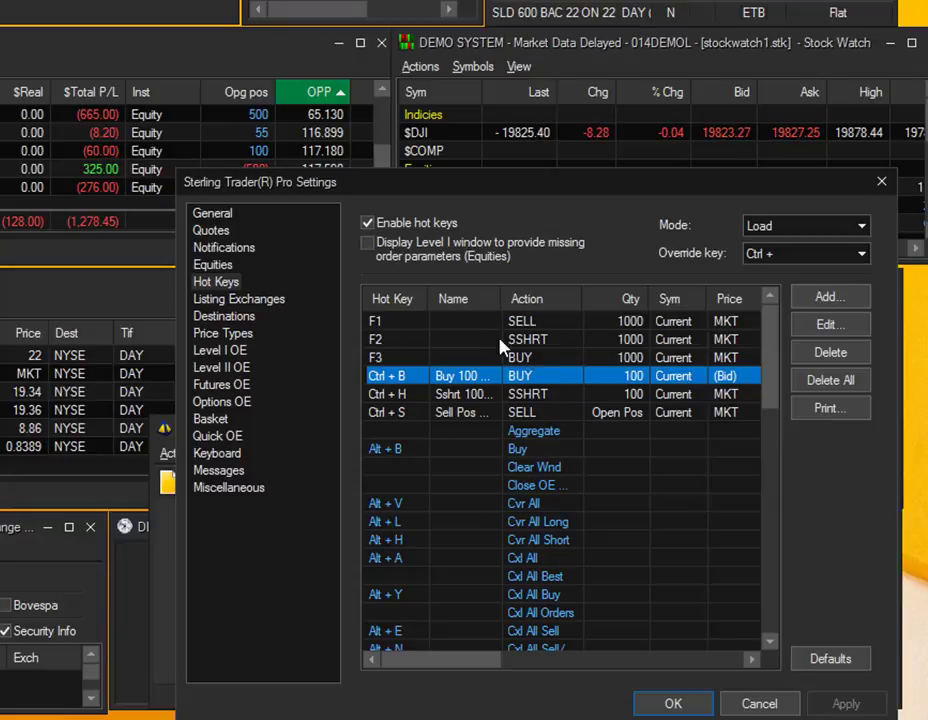
click(542, 540)
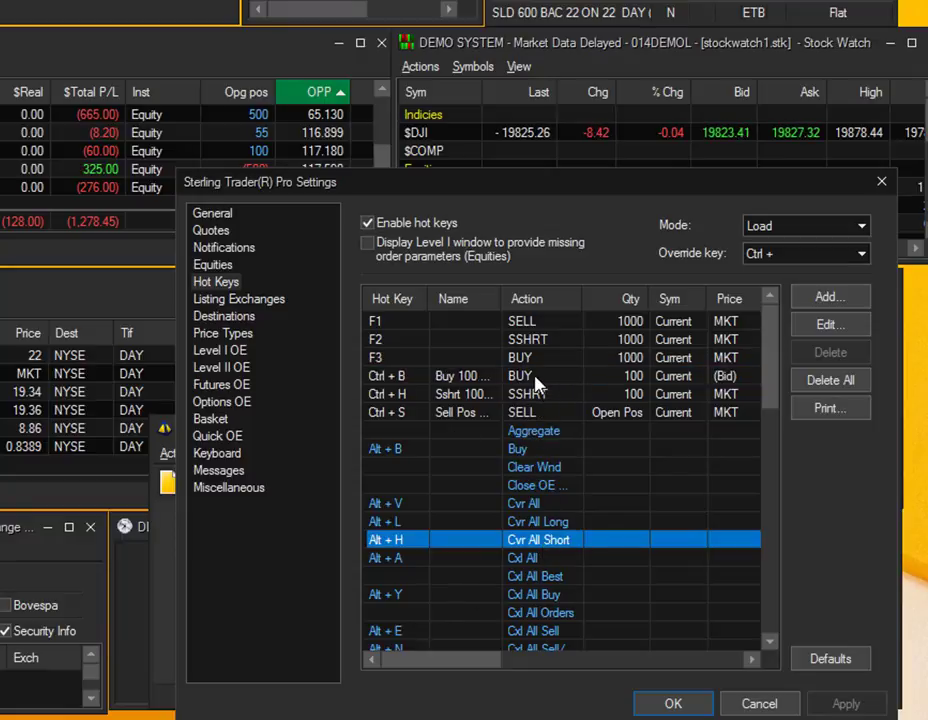
click(480, 376)
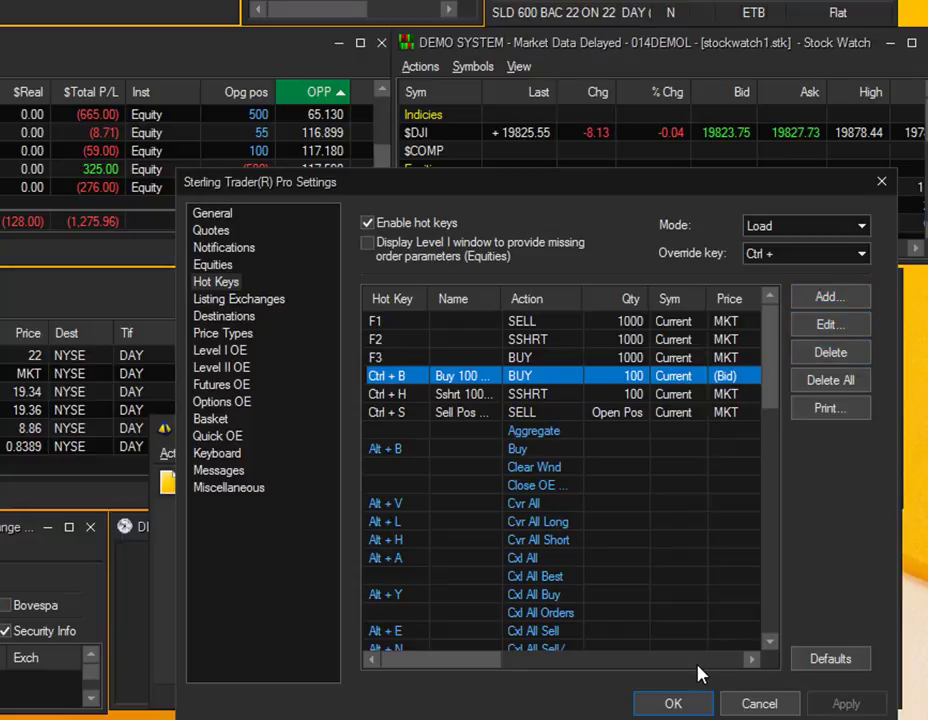
Examine the order defaults for Destinations, including NSDQ equities, and the Price Types, Level I OE, Level II OE, Options OE and Basket settings
click(230, 316)
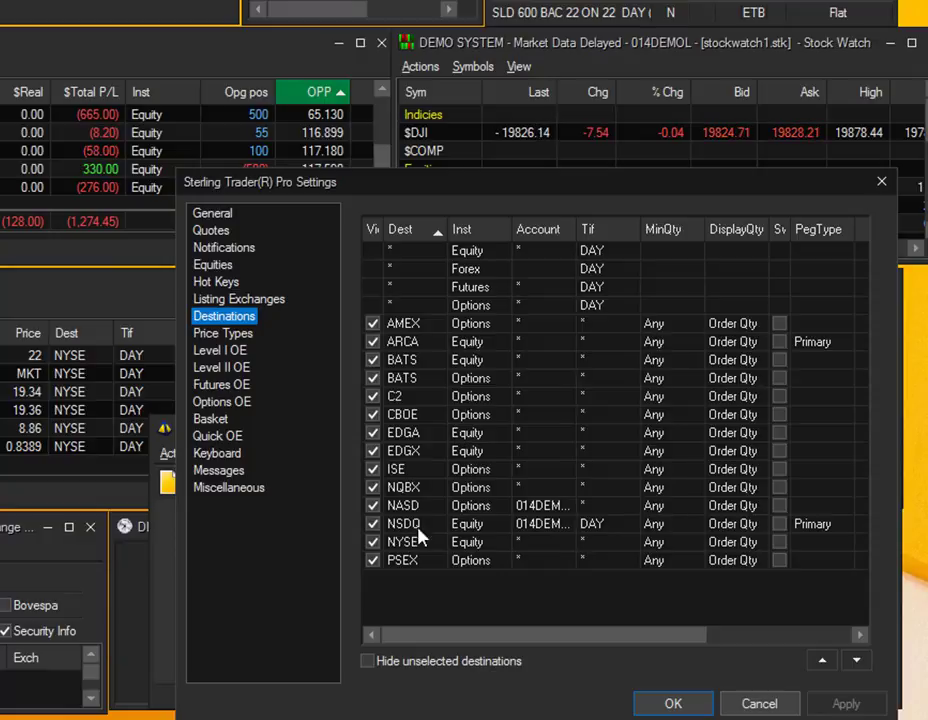
click(545, 524)
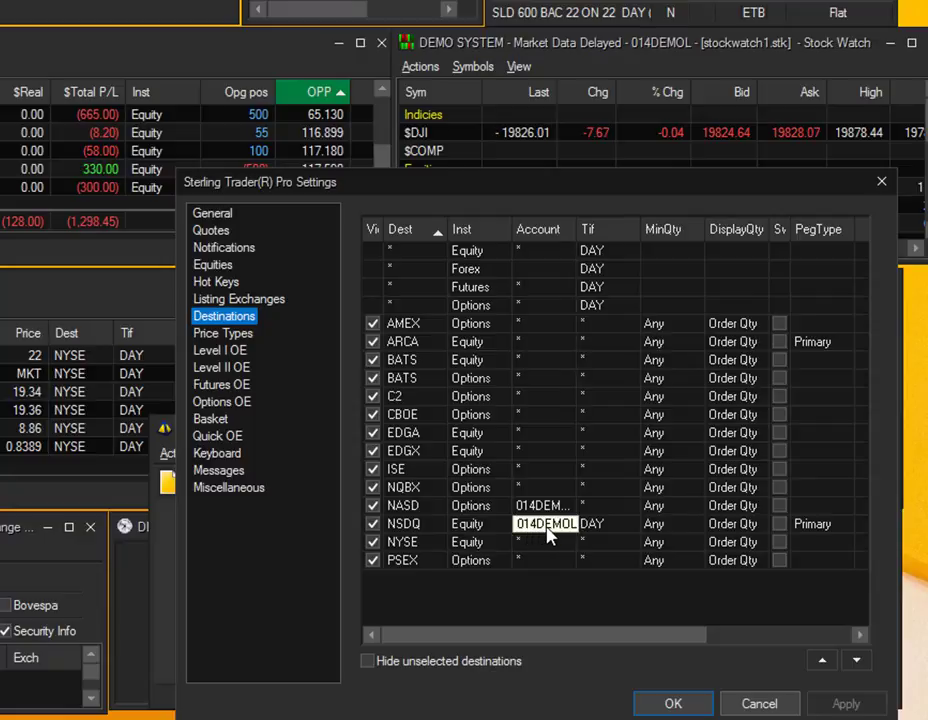
click(607, 532)
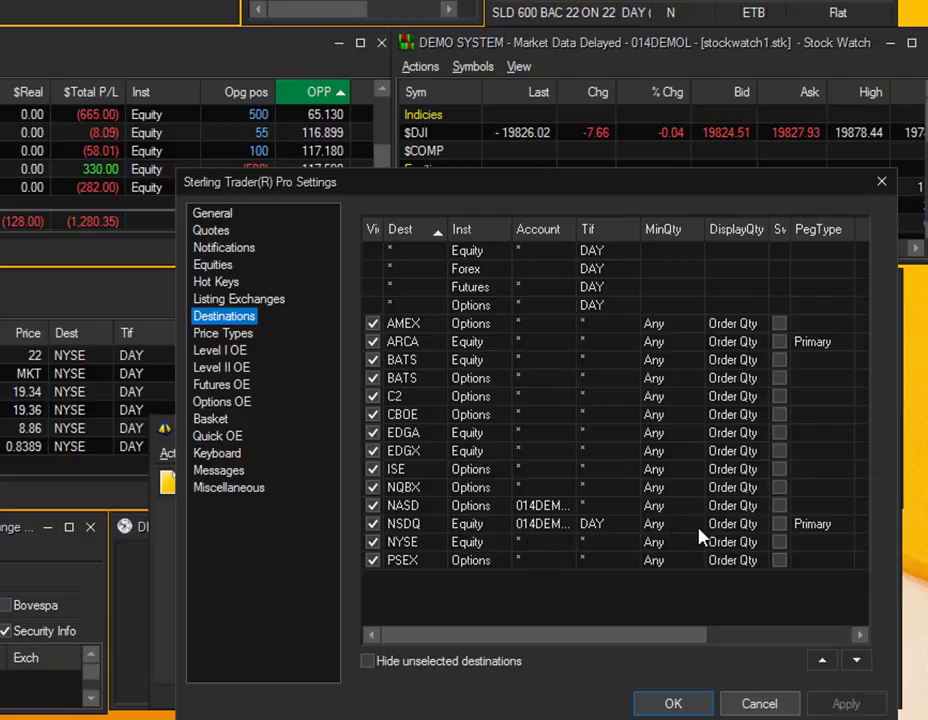
click(795, 635)
click(464, 637)
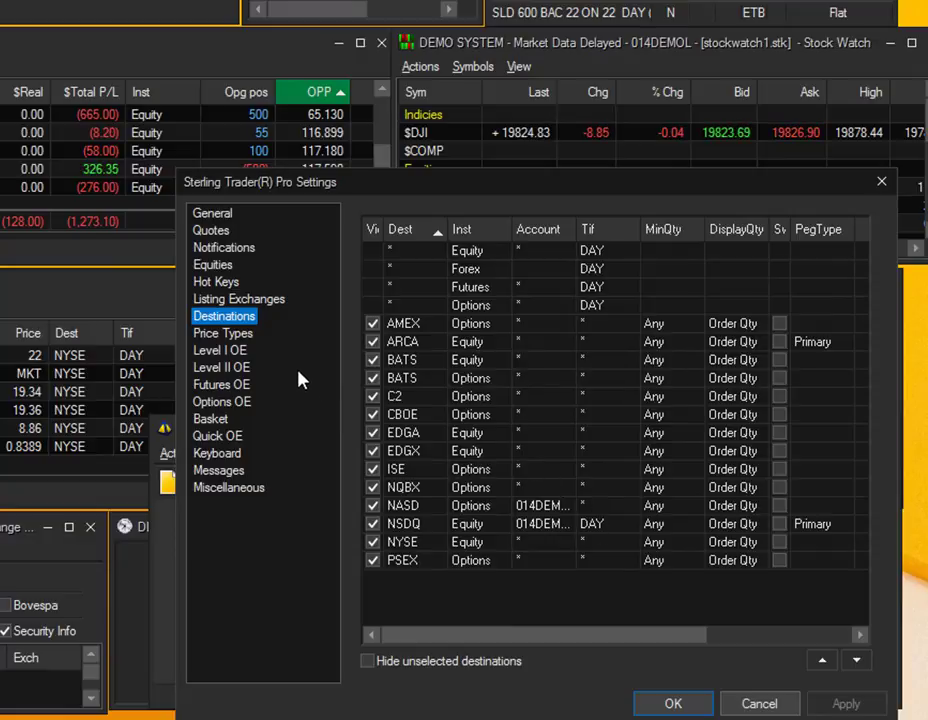
click(230, 334)
click(236, 351)
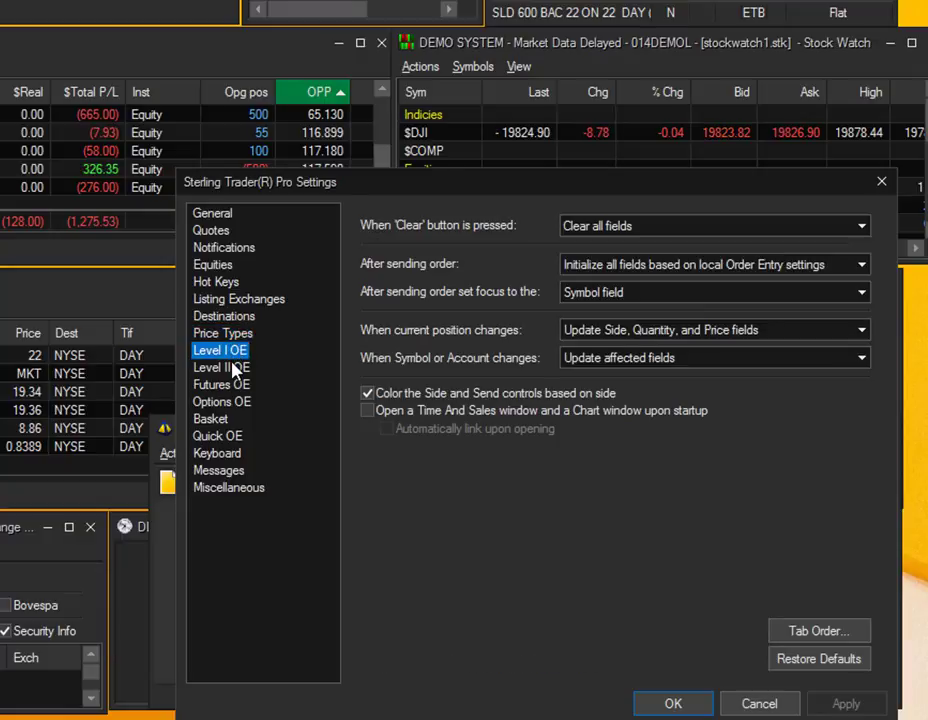
click(233, 368)
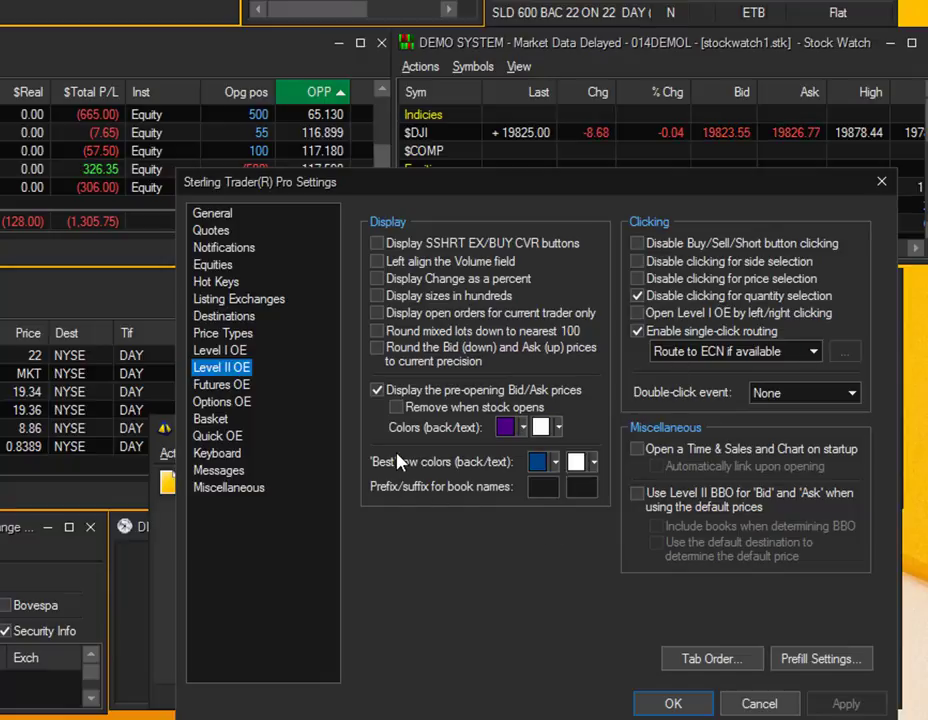
click(240, 402)
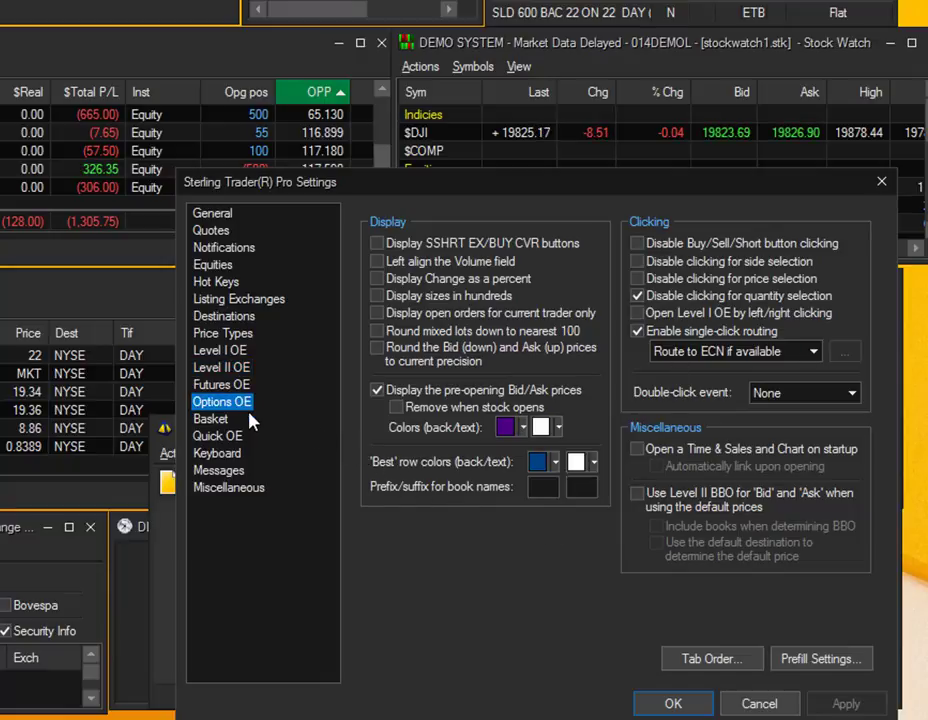
click(230, 419)
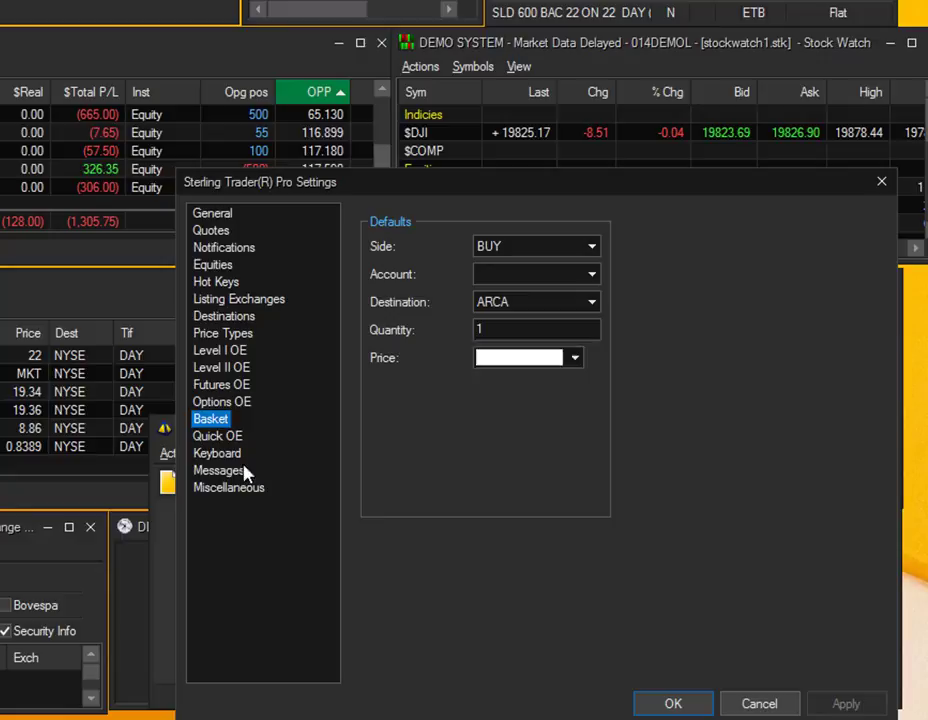
Save the settings and shrink the main application window so the clock and most-active list are uncovered
click(655, 704)
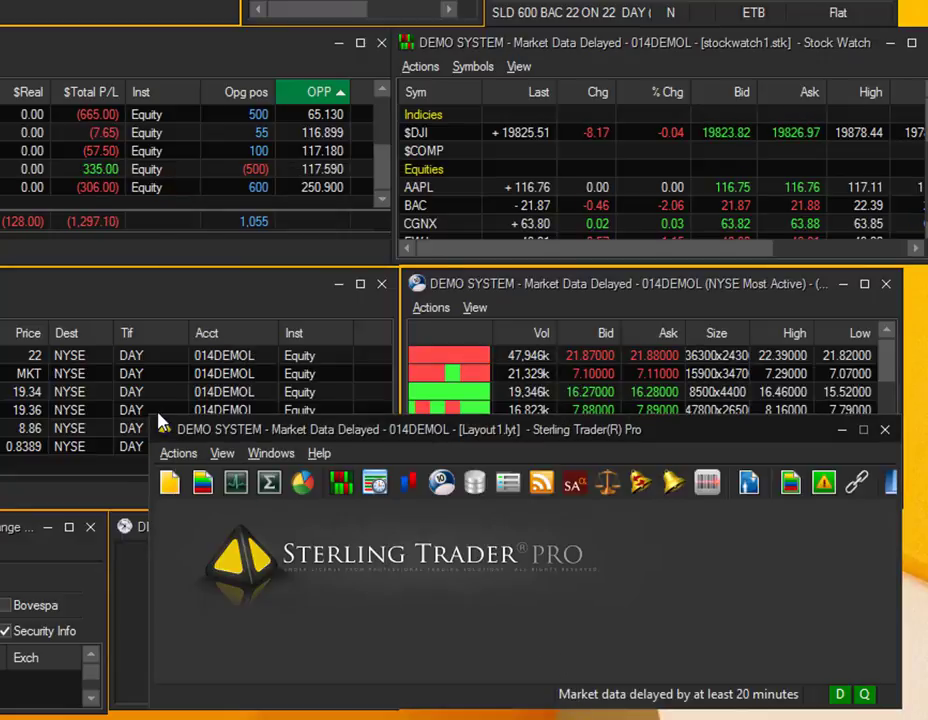
drag(160, 422, 400, 512)
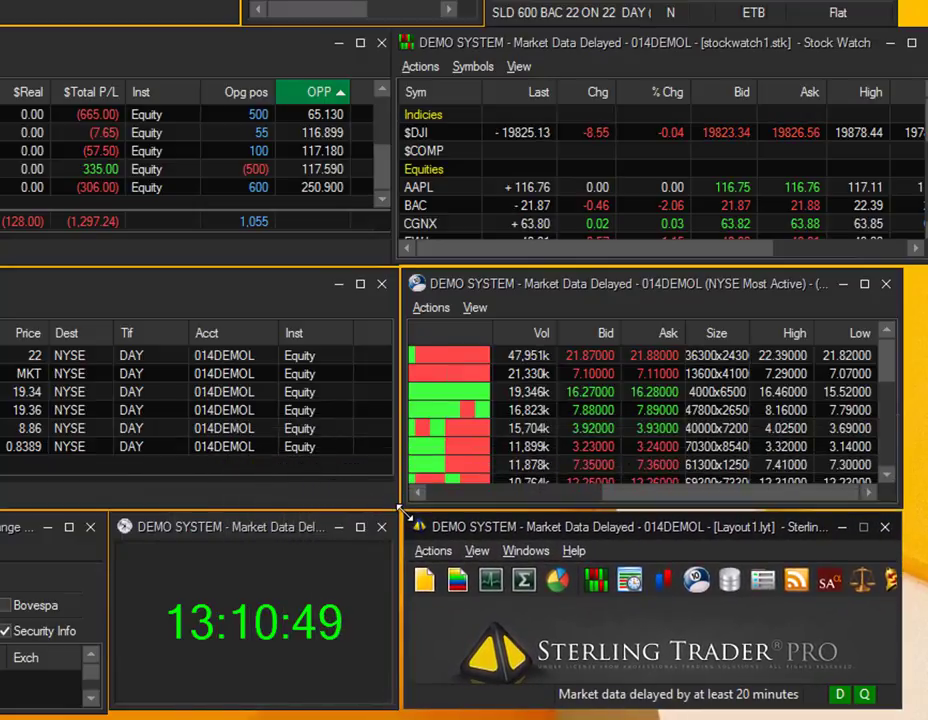